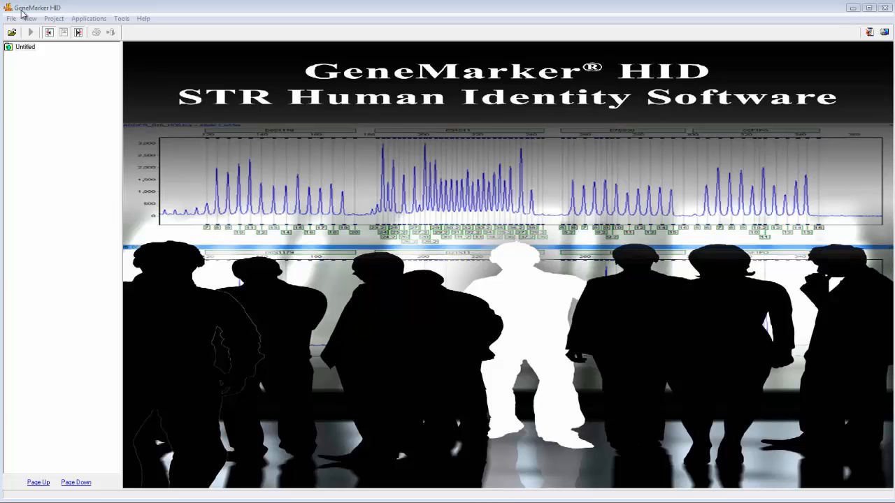
# Open the data file loading dialog and clear all previously listed files
pyautogui.click(12, 20)
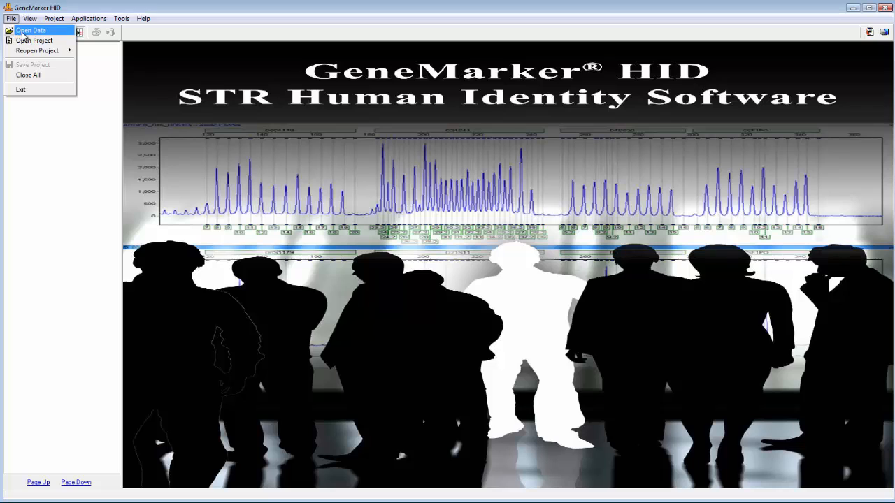
pyautogui.click(26, 31)
pyautogui.click(534, 271)
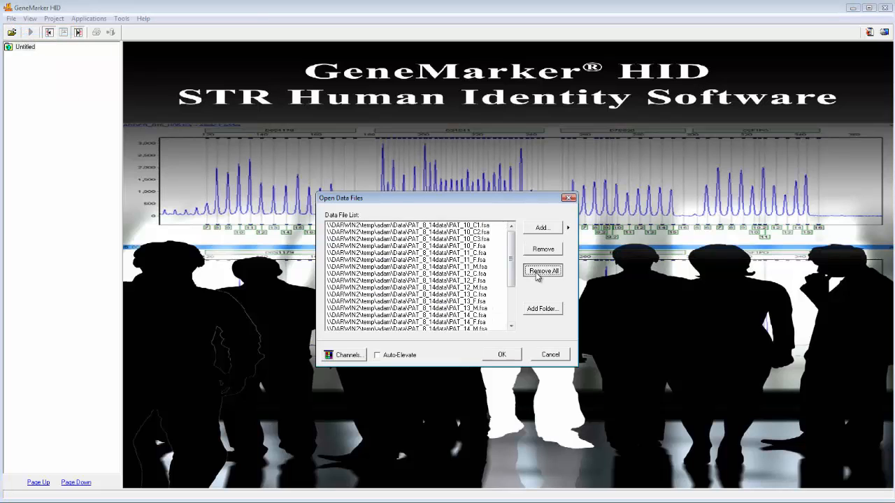
# Load all the .fsa files from the PAT_8_14data folder into the project
pyautogui.click(540, 229)
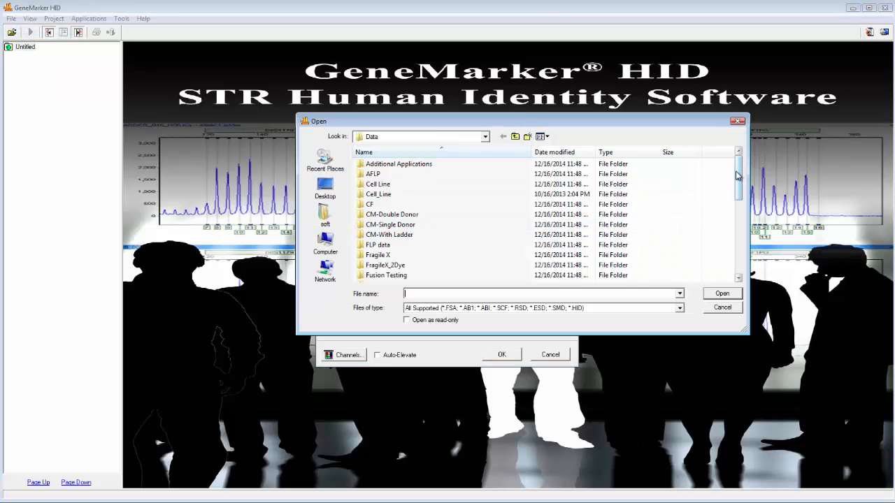
pyautogui.moveTo(738, 175); pyautogui.dragTo(738, 246)
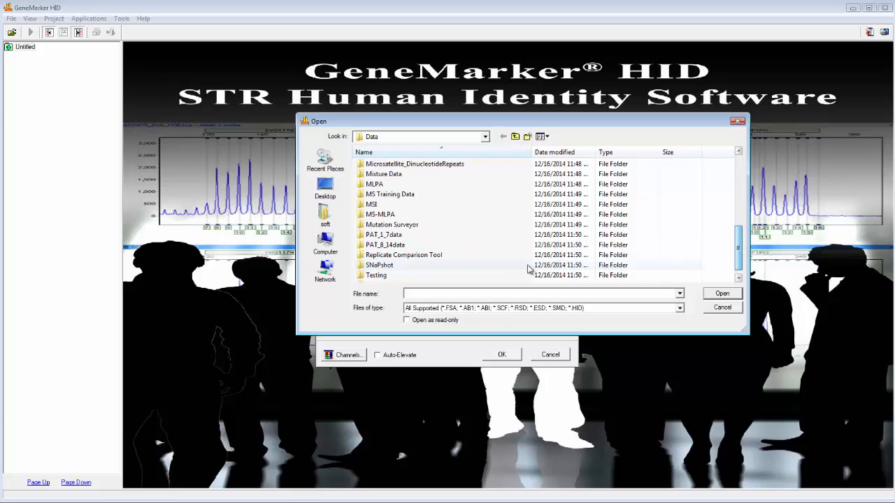
pyautogui.doubleClick(418, 246)
pyautogui.click(403, 246)
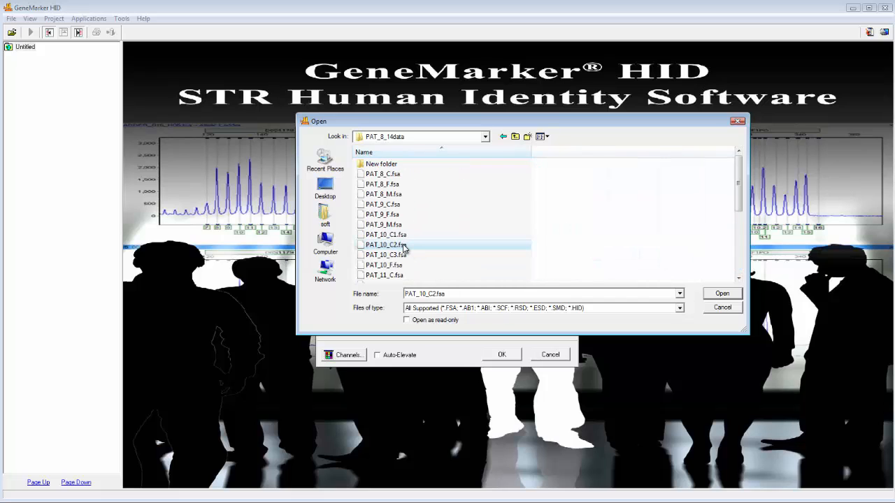
pyautogui.hotkey('ctrl', 'a')
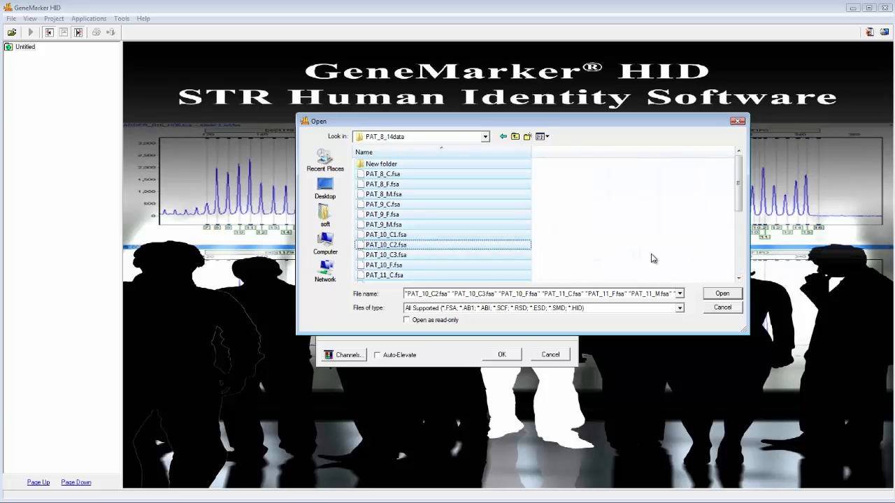
pyautogui.click(707, 293)
pyautogui.click(514, 356)
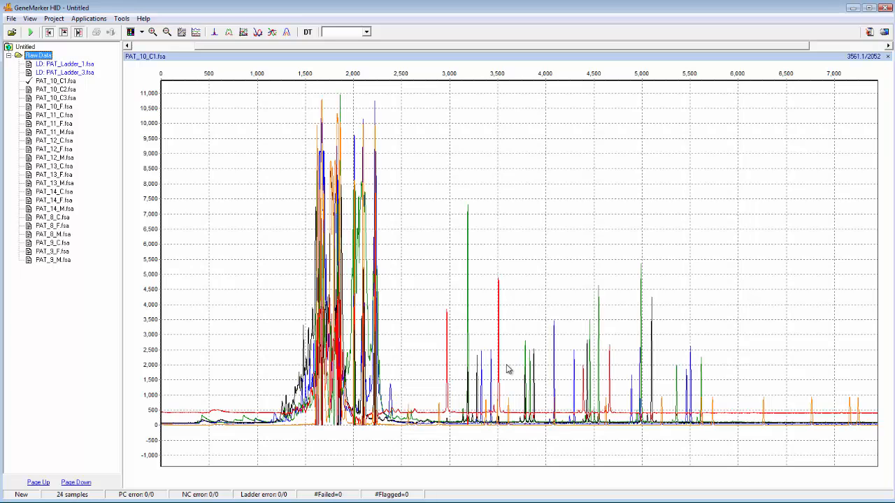
# Run the analysis on the loaded samples using the Identifiler template and its preset settings
pyautogui.click(30, 35)
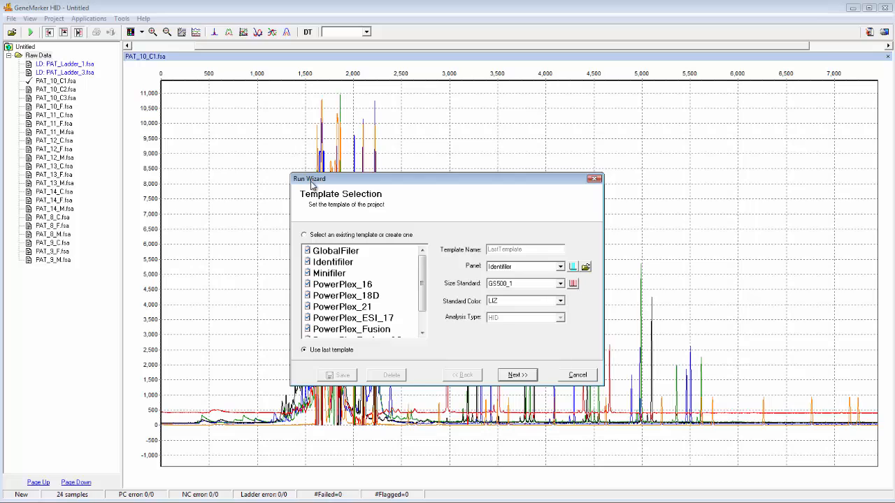
pyautogui.moveTo(311, 180); pyautogui.dragTo(276, 162)
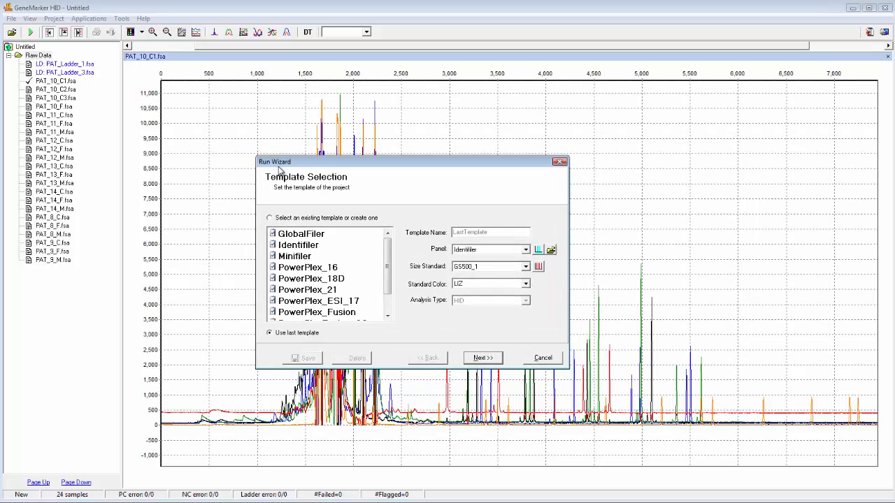
pyautogui.click(305, 247)
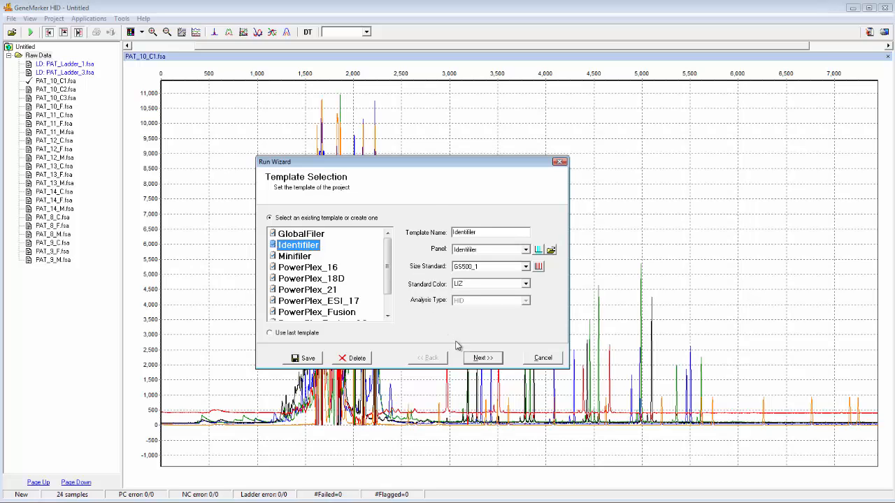
pyautogui.click(481, 359)
pyautogui.click(482, 358)
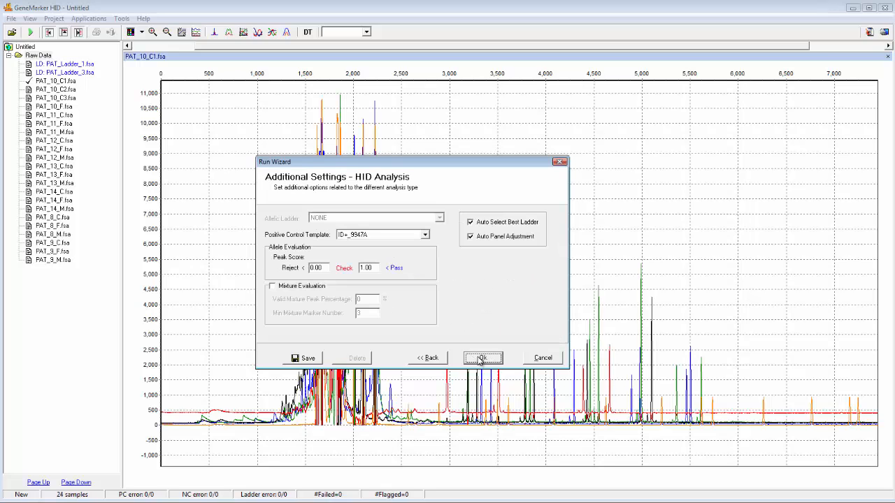
pyautogui.click(482, 359)
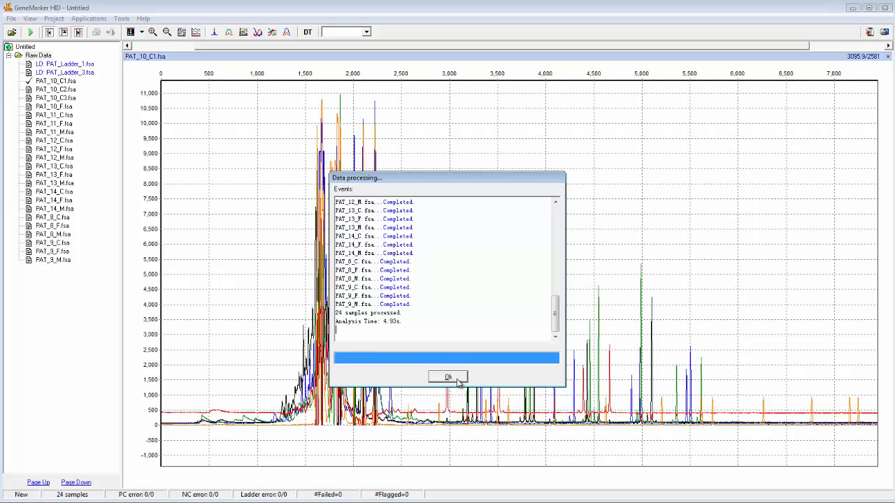
pyautogui.click(457, 377)
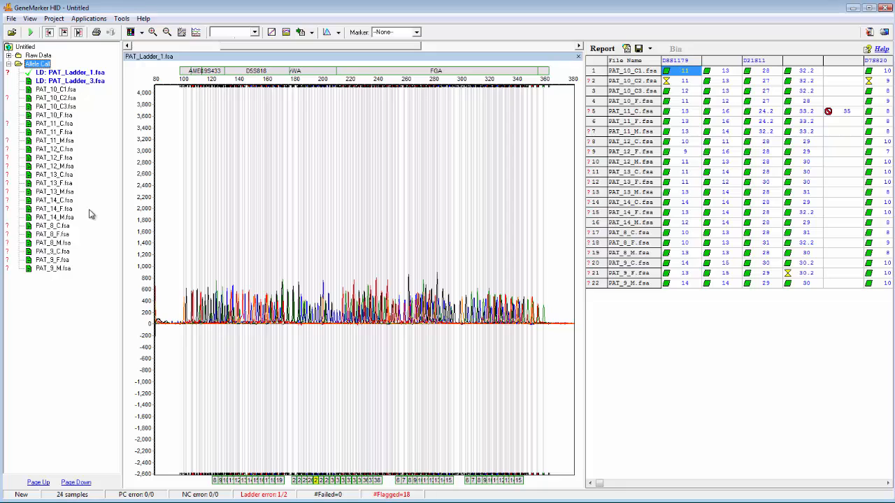
# Open the project's Contamination Check and enlarge its window to fill most of the screen
pyautogui.click(54, 18)
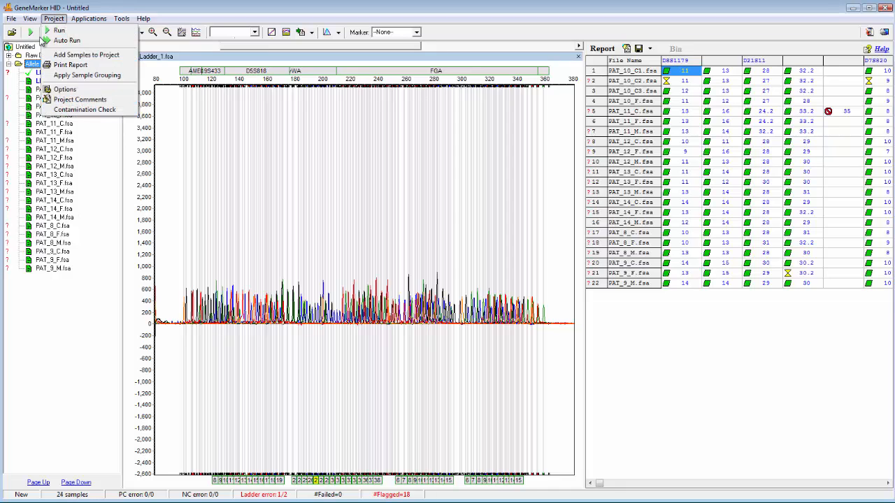
pyautogui.click(68, 114)
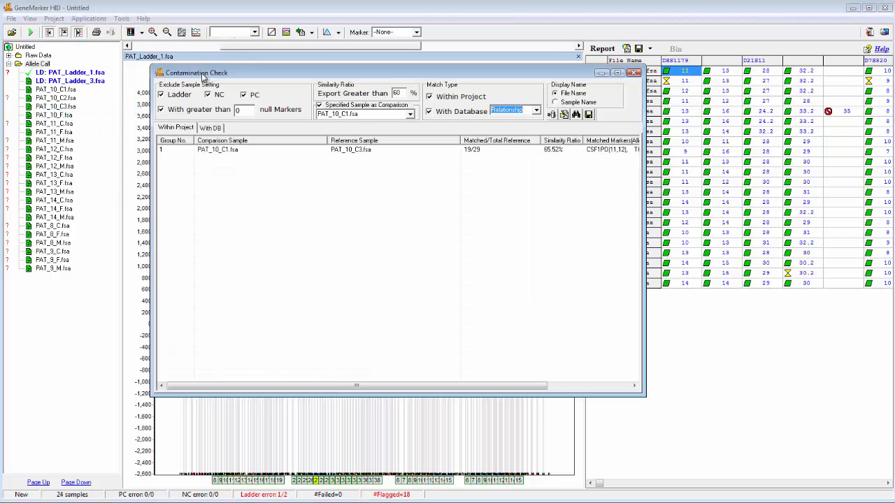
pyautogui.moveTo(203, 69); pyautogui.dragTo(71, 22)
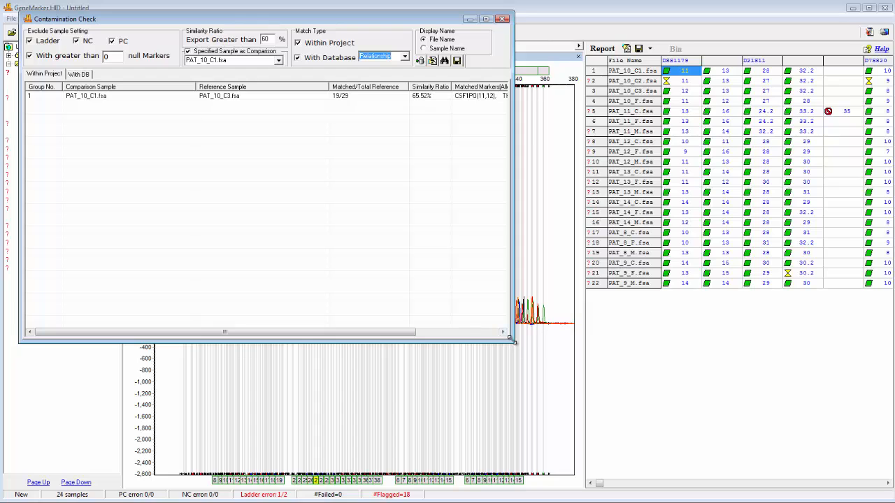
pyautogui.moveTo(514, 344); pyautogui.dragTo(879, 482)
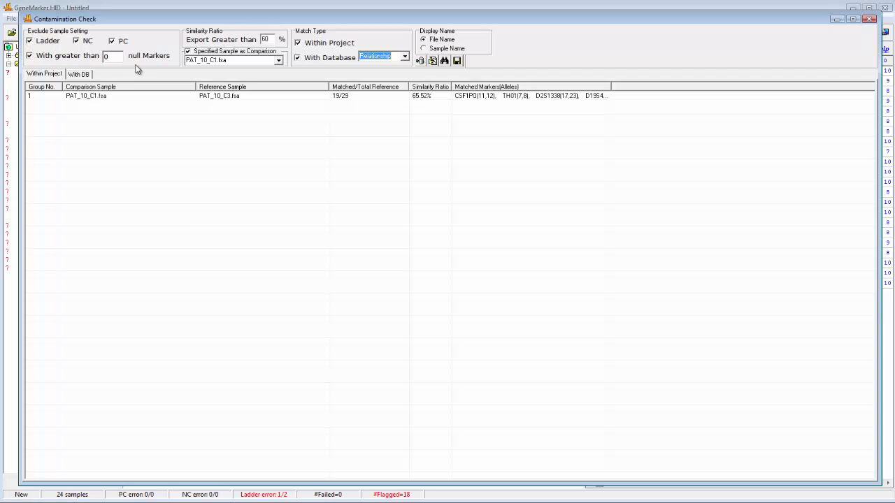
# Examine the sample exclusion, null marker, similarity ratio and database match type settings of the contamination check
pyautogui.click(31, 42)
pyautogui.click(31, 42)
pyautogui.click(77, 42)
pyautogui.click(77, 42)
pyautogui.doubleClick(106, 56)
pyautogui.click(111, 55)
pyautogui.moveTo(272, 37); pyautogui.dragTo(259, 39)
pyautogui.click(404, 57)
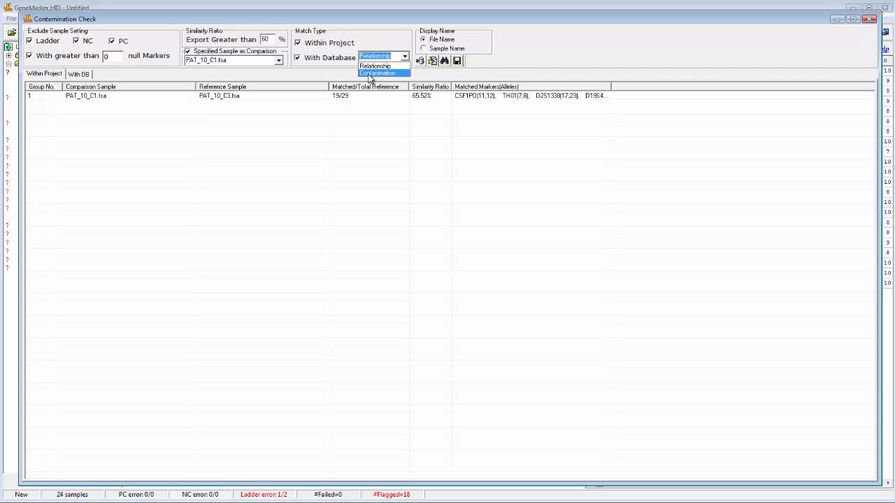
pyautogui.click(334, 74)
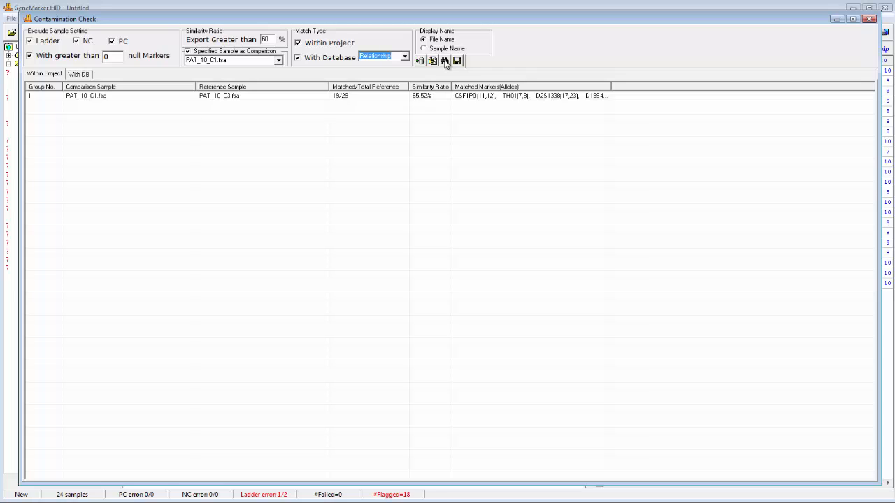
# Search all samples within the project for similarity above 40%, with database matching and the specified comparison sample turned off
pyautogui.click(298, 57)
pyautogui.click(187, 53)
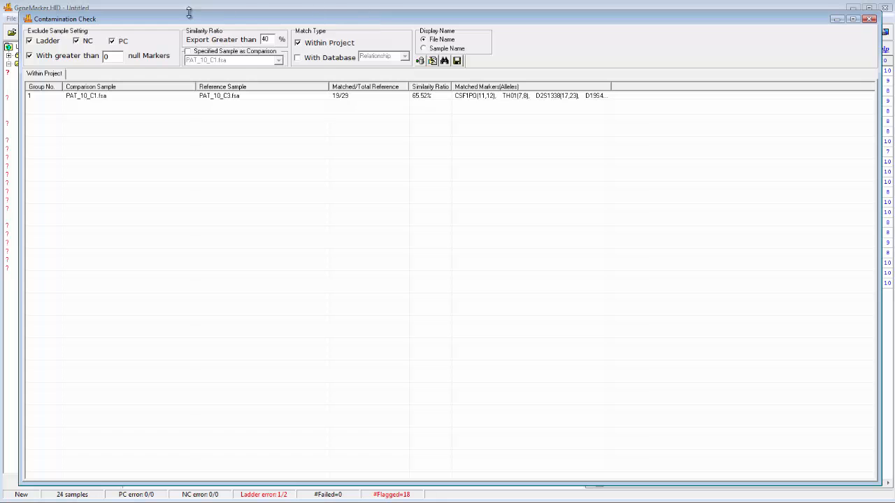
pyautogui.click(444, 61)
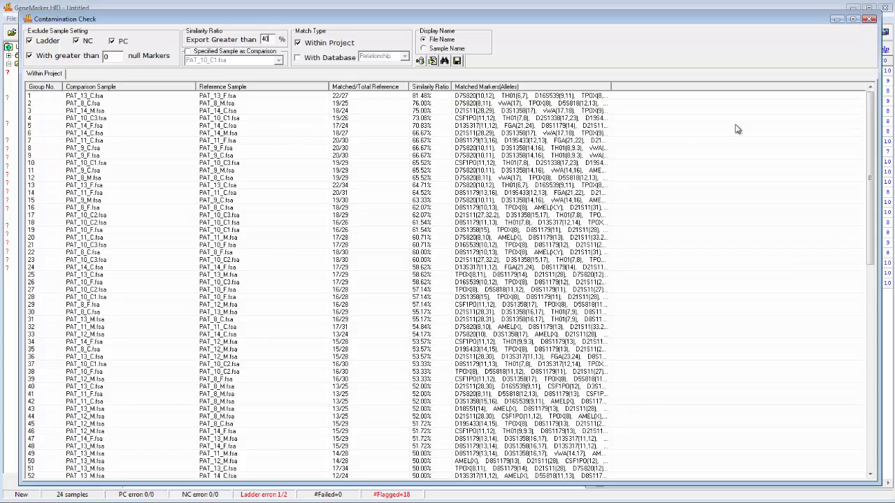
# Sort the match results by reference sample, by matched/total reference, and finally by similarity ratio from highest to lowest
pyautogui.scroll(-1, 870, 116)
pyautogui.scroll(1, 870, 116)
pyautogui.click(94, 97)
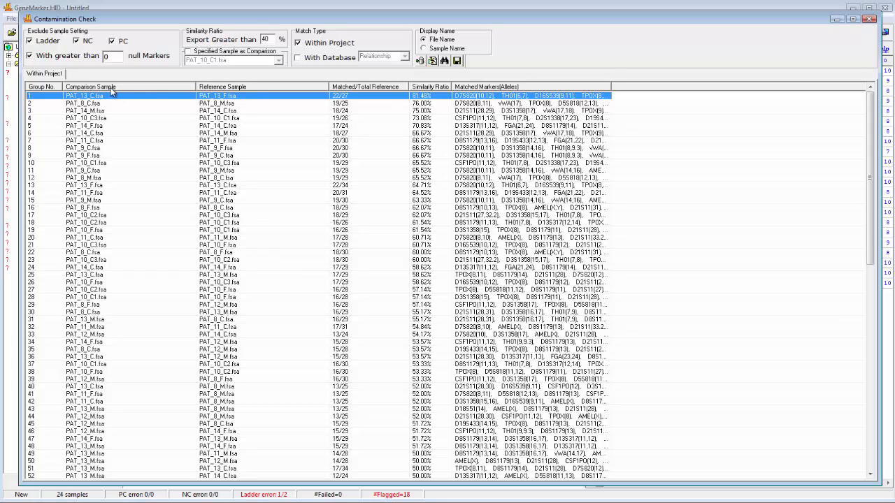
pyautogui.click(235, 91)
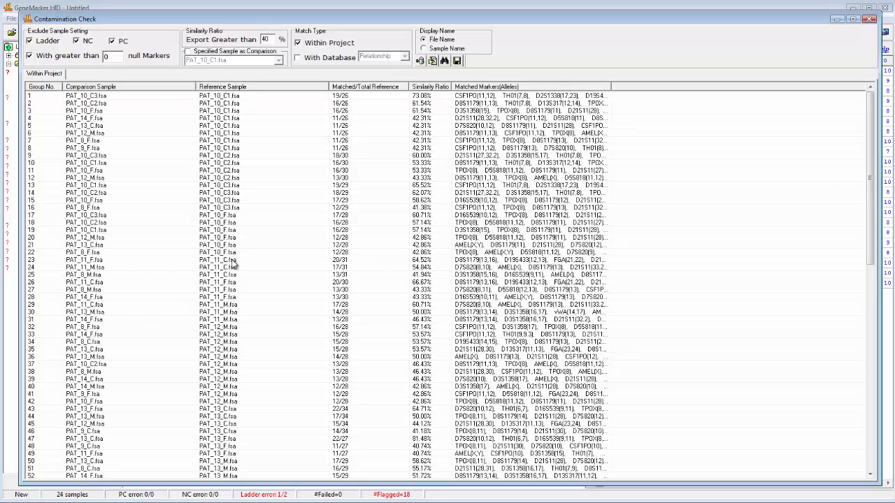
pyautogui.click(381, 90)
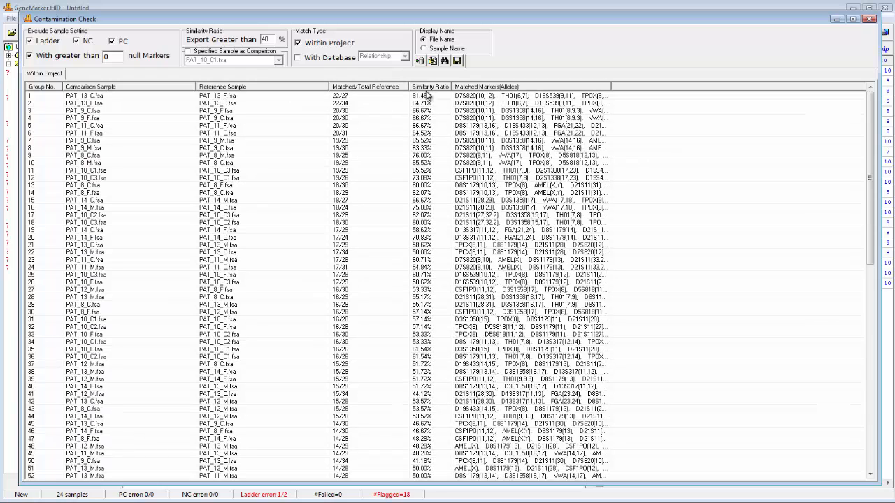
pyautogui.click(430, 88)
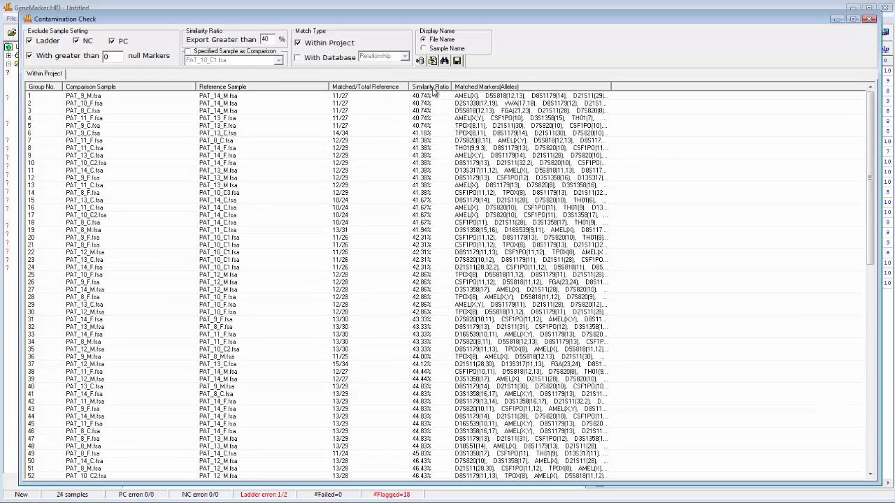
pyautogui.click(433, 89)
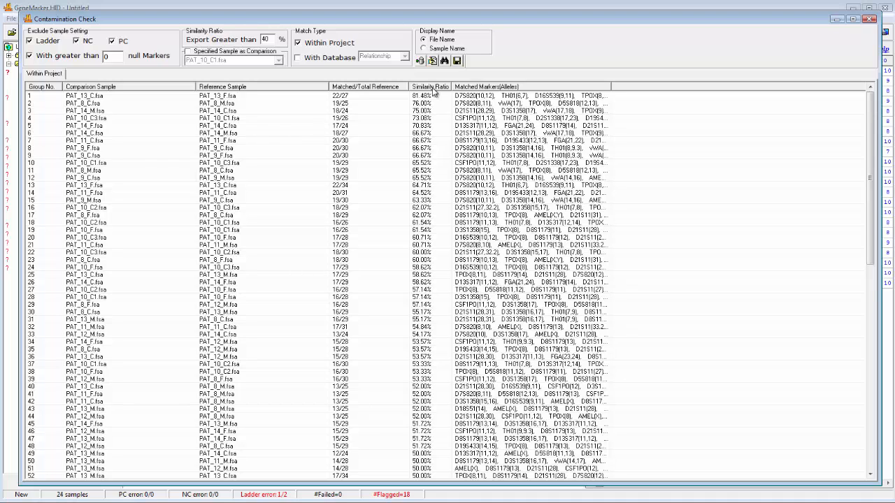
# Repeat the within-project search with PAT_10_C1.fsa as the specified comparison sample
pyautogui.click(188, 53)
pyautogui.click(447, 60)
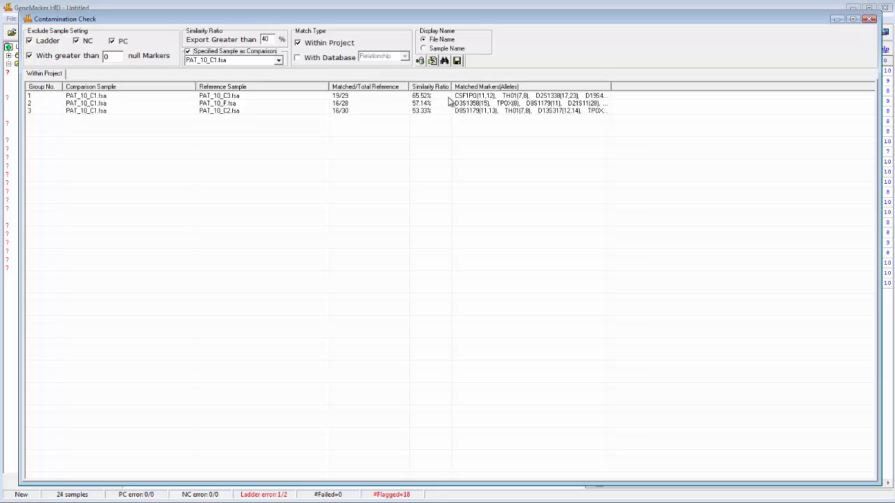
# Switch the match type from within-project to database matching against the Contamination database
pyautogui.click(301, 44)
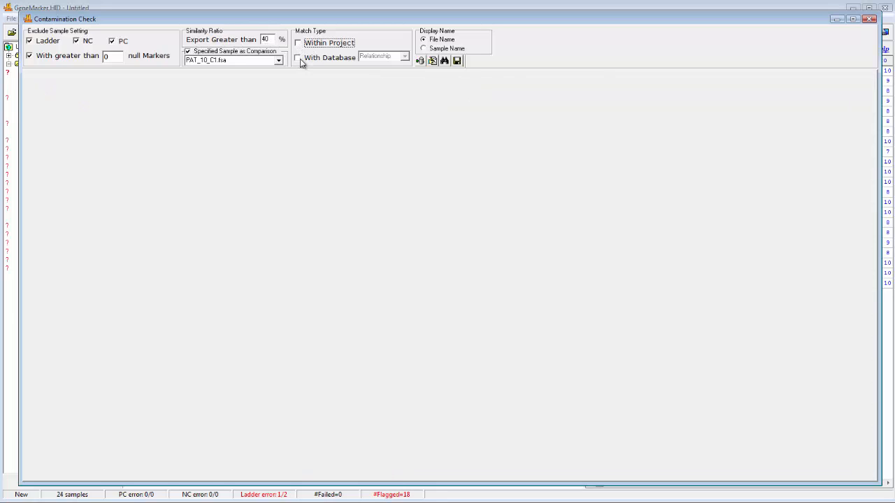
pyautogui.click(298, 58)
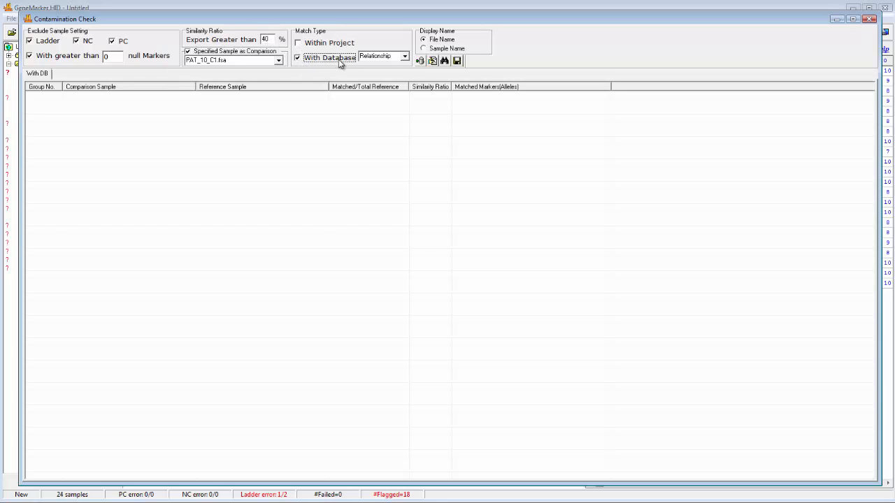
pyautogui.click(404, 56)
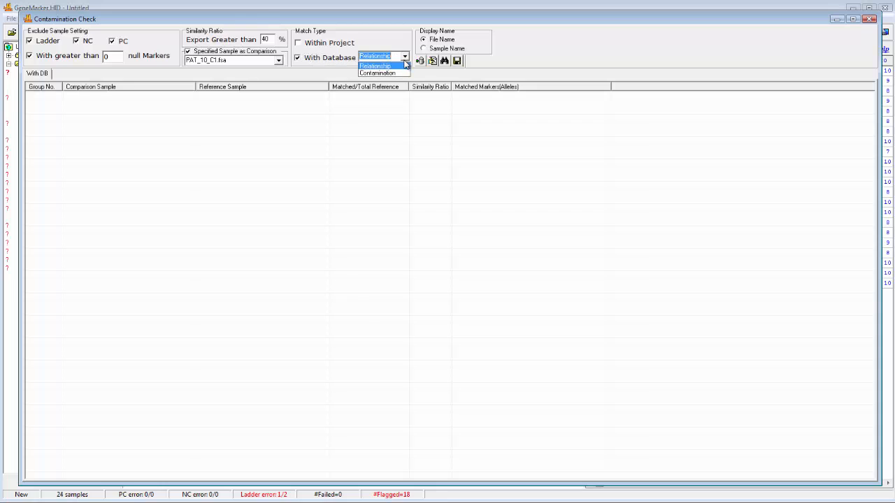
pyautogui.click(385, 74)
# Open the genotype submission window for the database, review its sample list and loading options, and close it without submitting
pyautogui.click(420, 61)
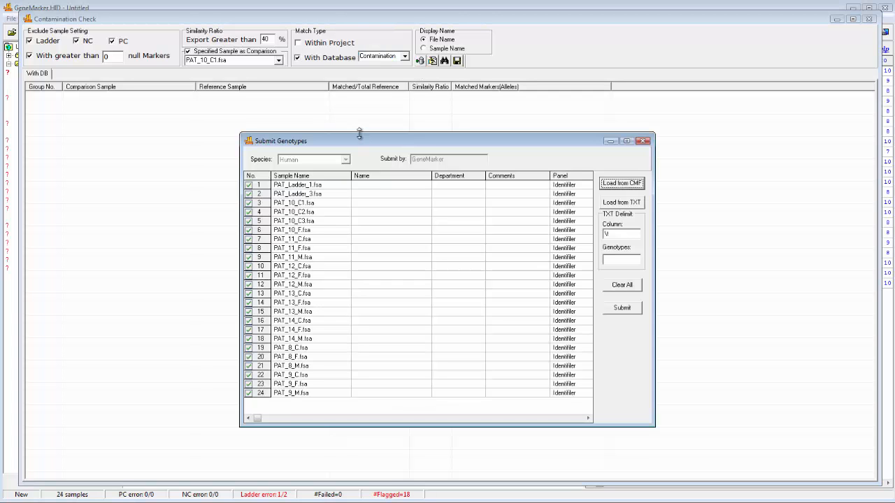
pyautogui.moveTo(364, 144); pyautogui.dragTo(359, 98)
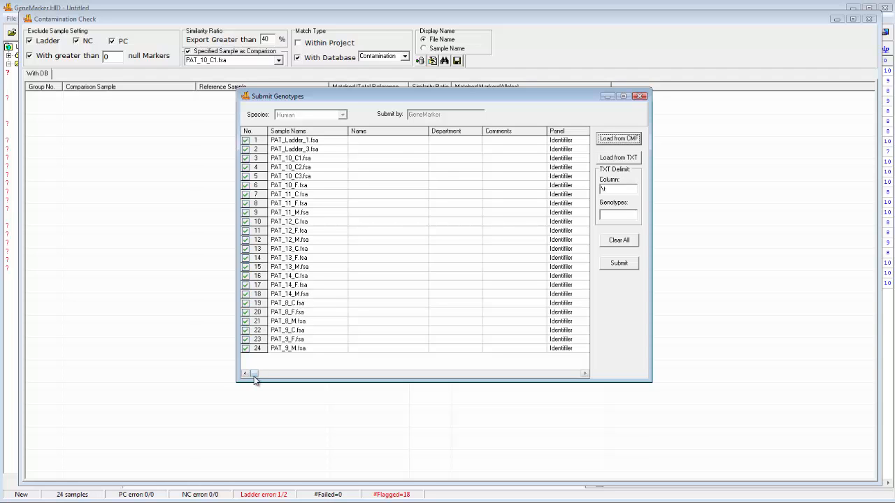
pyautogui.moveTo(251, 373)
pyautogui.mouseDown()
pyautogui.moveTo(473, 337)
pyautogui.moveTo(273, 340)
pyautogui.mouseUp()
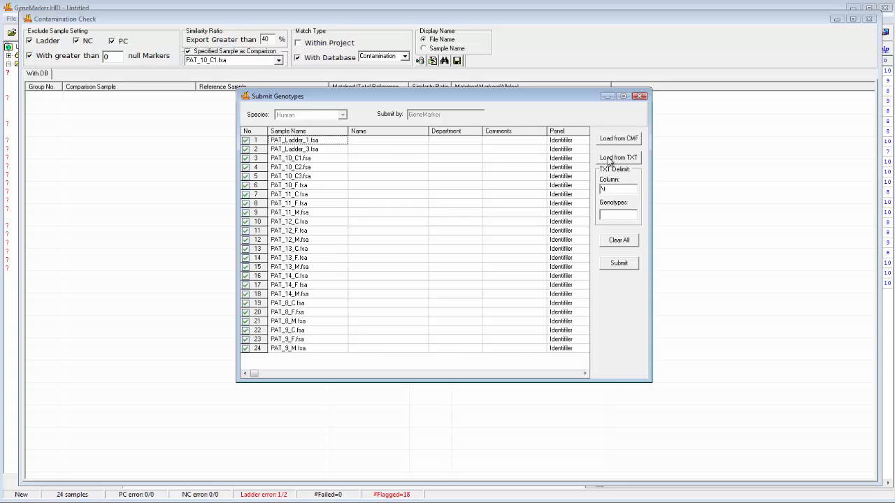
pyautogui.click(640, 95)
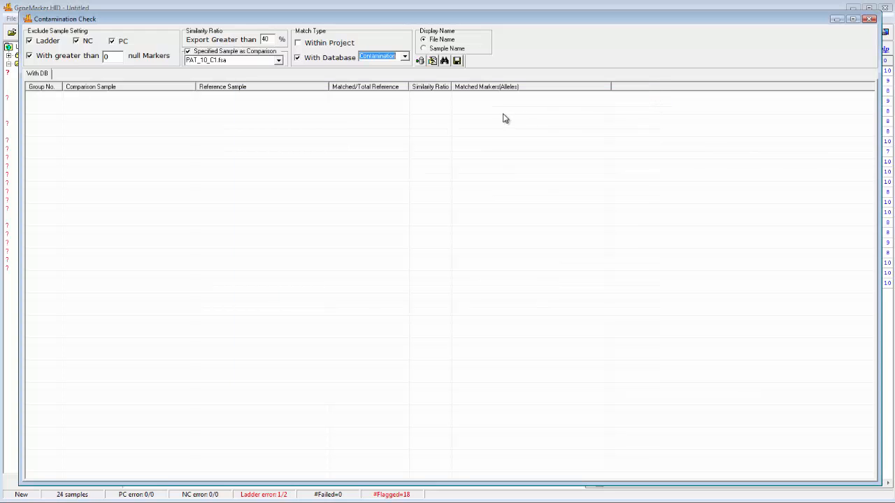
# Open the Contamination Database Editor to view its stored samples
pyautogui.click(432, 61)
pyautogui.moveTo(415, 131)
pyautogui.mouseDown()
pyautogui.moveTo(402, 104)
pyautogui.moveTo(404, 117)
pyautogui.mouseUp()
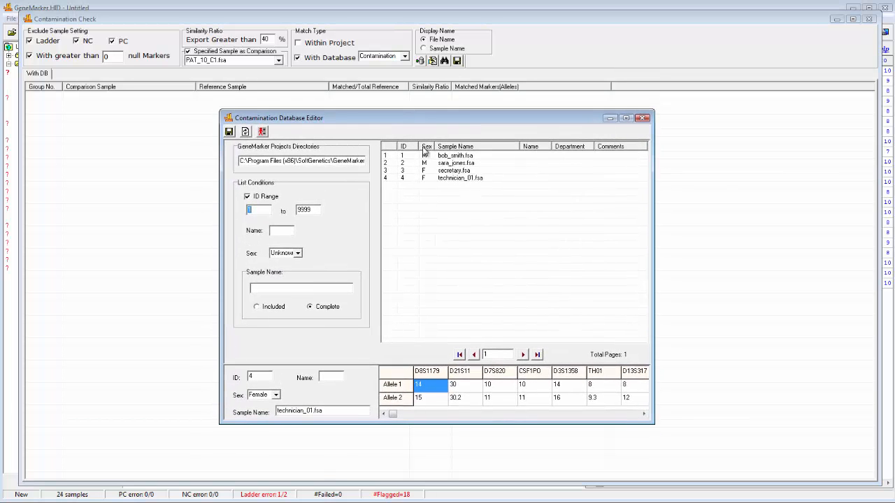
# Examine the allele calls of all four stored database samples, widening the editor window to show more markers
pyautogui.click(471, 157)
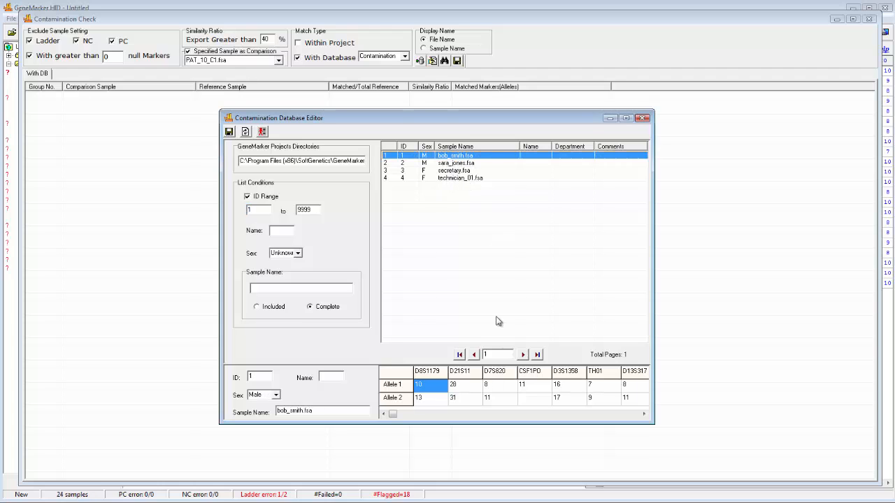
pyautogui.click(456, 163)
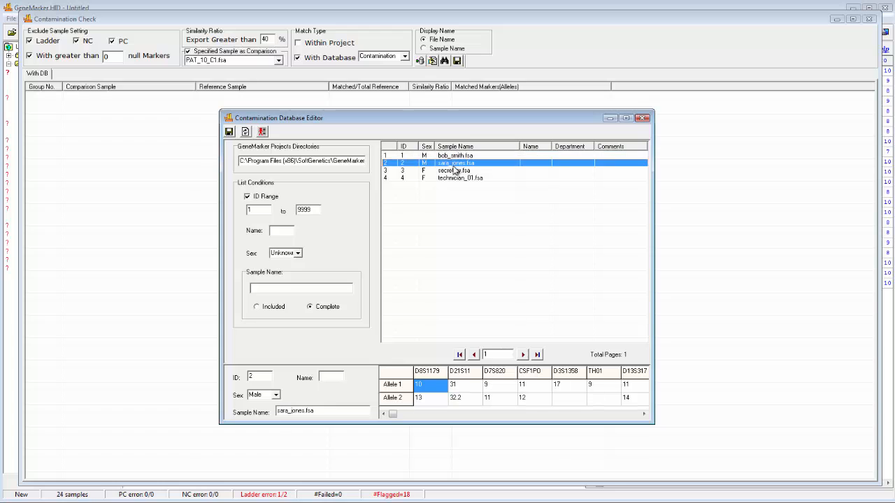
pyautogui.moveTo(654, 231); pyautogui.dragTo(885, 241)
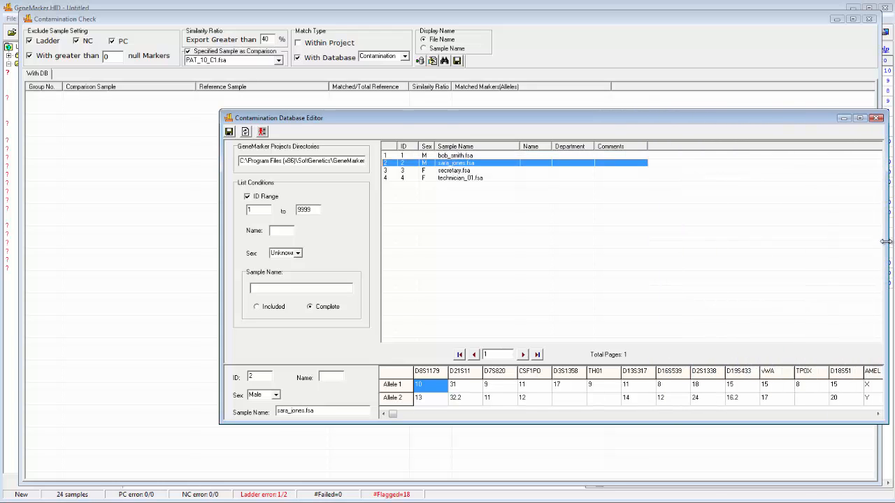
pyautogui.click(453, 171)
pyautogui.click(472, 178)
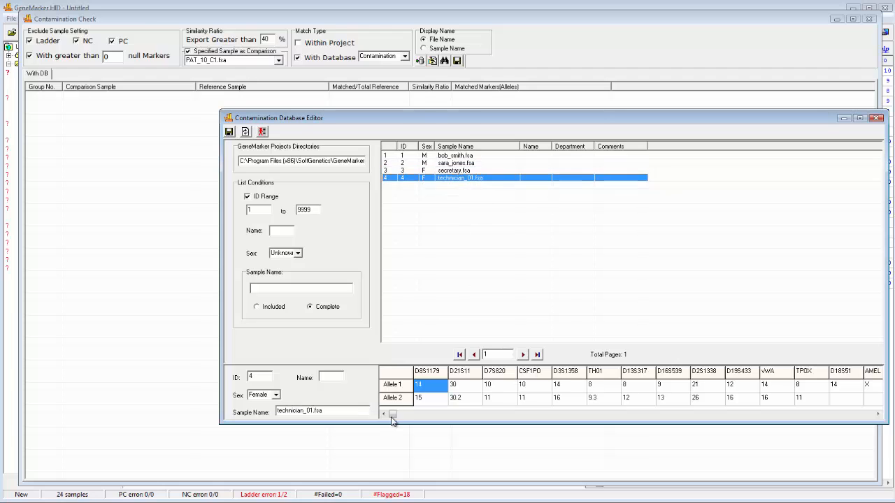
pyautogui.moveTo(394, 414); pyautogui.dragTo(361, 424)
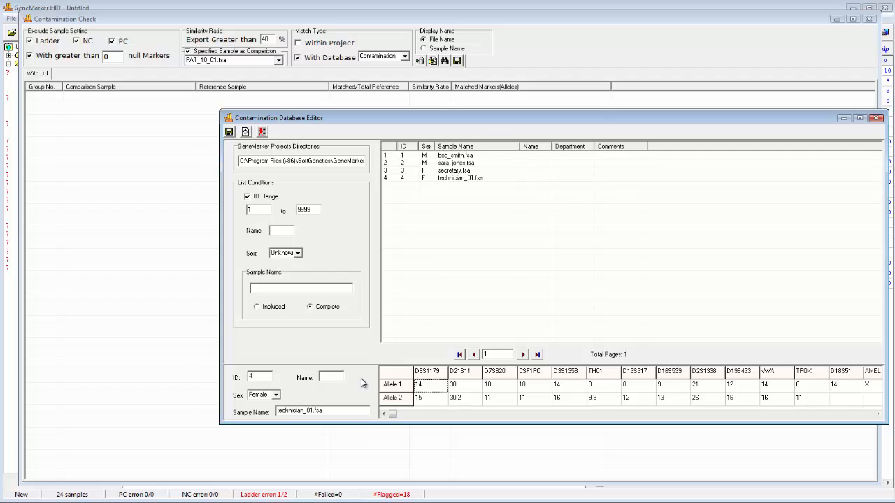
# Reposition the Contamination Database Editor, review the alleles of secretary.fsa, and close the editor
pyautogui.moveTo(429, 120); pyautogui.dragTo(334, 132)
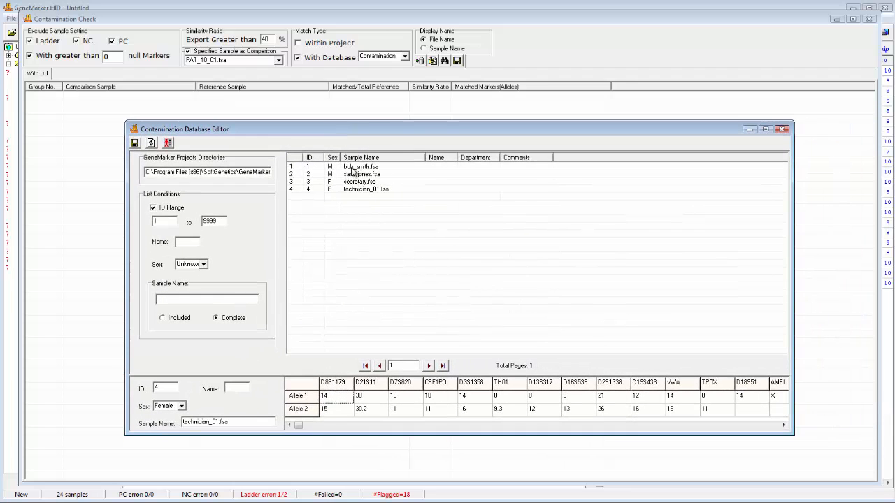
pyautogui.click(374, 184)
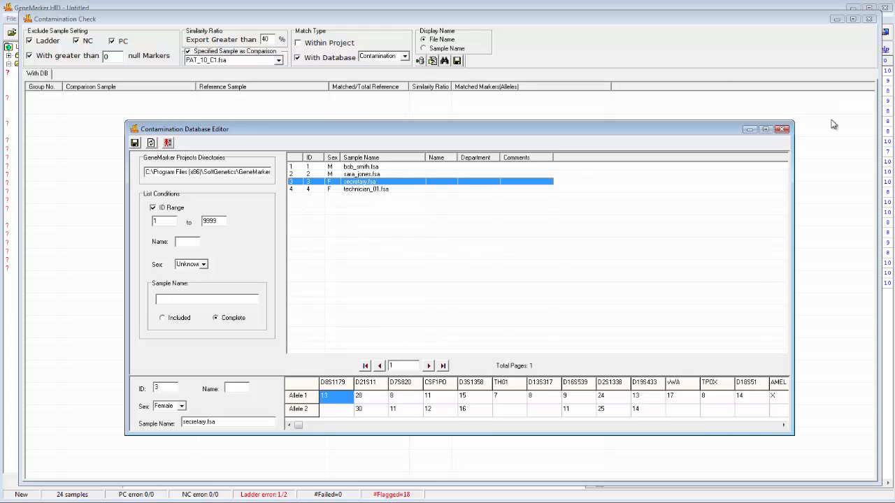
pyautogui.click(782, 131)
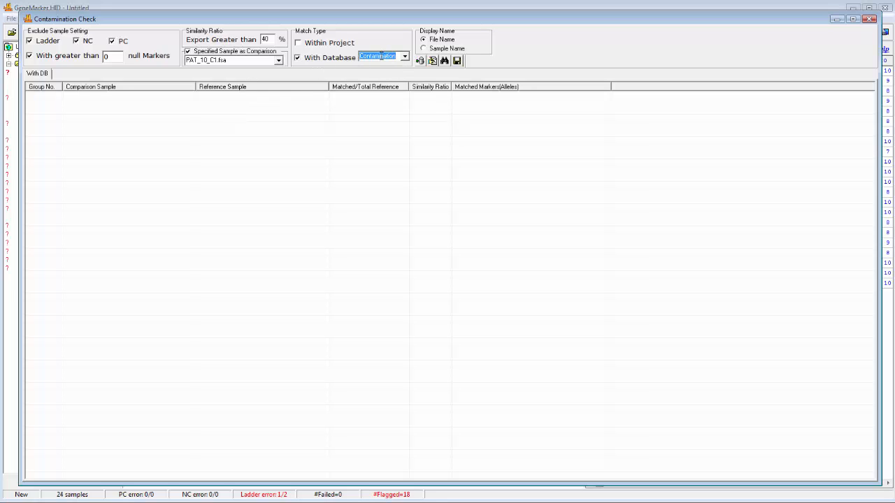
# Turn off the specified comparison sample and search all project samples against the Contamination database
pyautogui.click(188, 52)
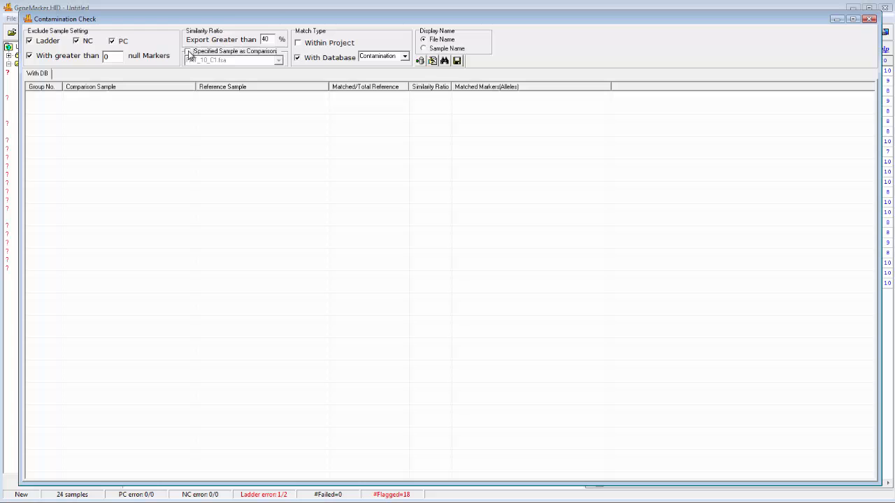
pyautogui.click(446, 61)
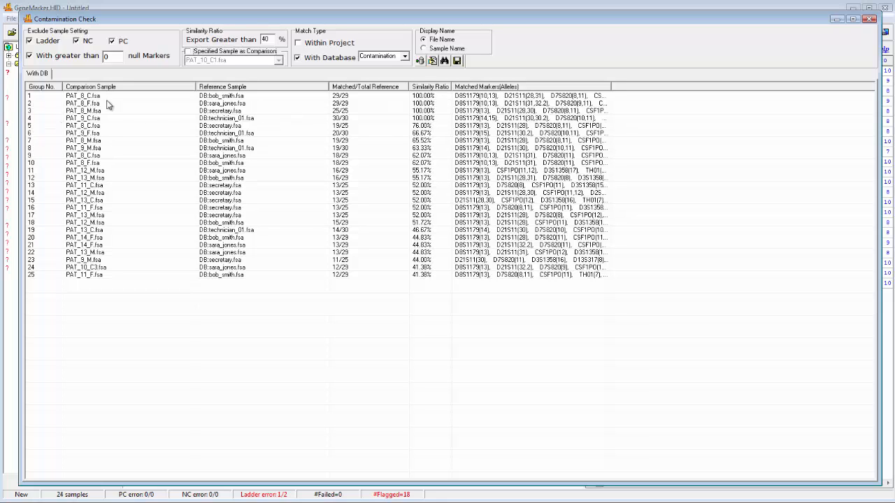
# Examine the similarity ratios of the highest-ranking database matches, from group 1 through group 10
pyautogui.click(432, 96)
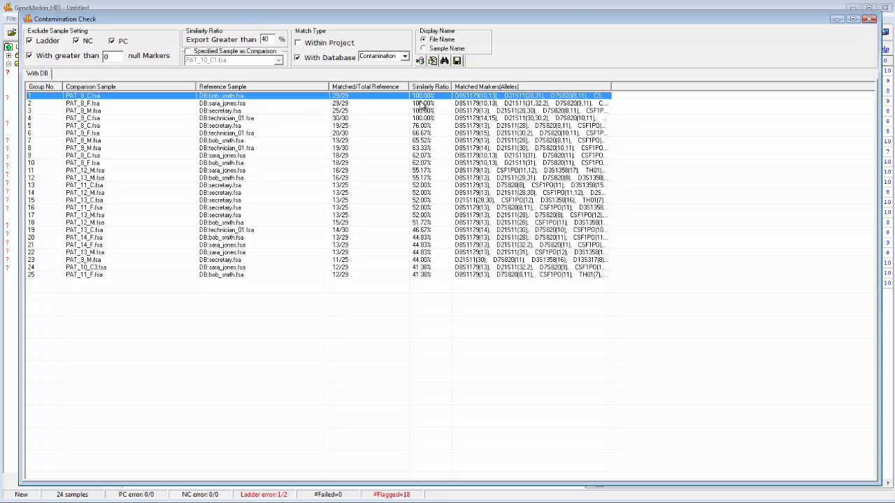
pyautogui.click(422, 104)
pyautogui.click(424, 112)
pyautogui.click(425, 118)
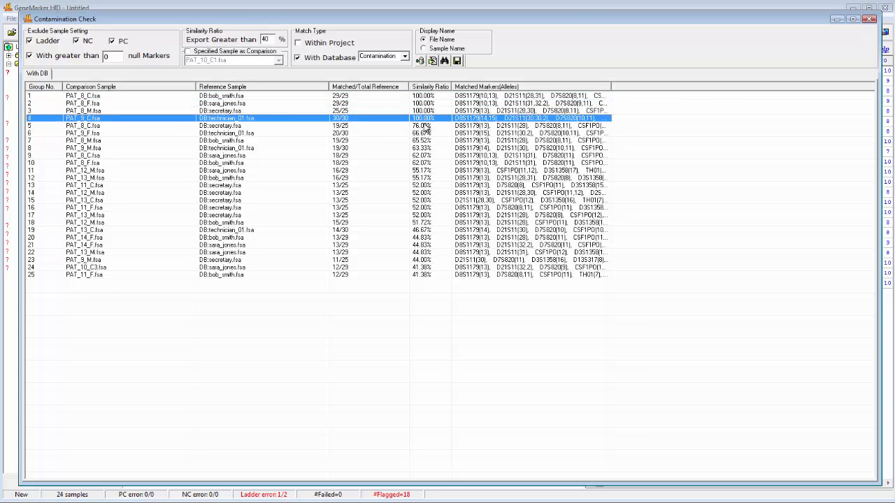
pyautogui.click(423, 133)
pyautogui.click(423, 141)
pyautogui.click(421, 148)
pyautogui.click(421, 162)
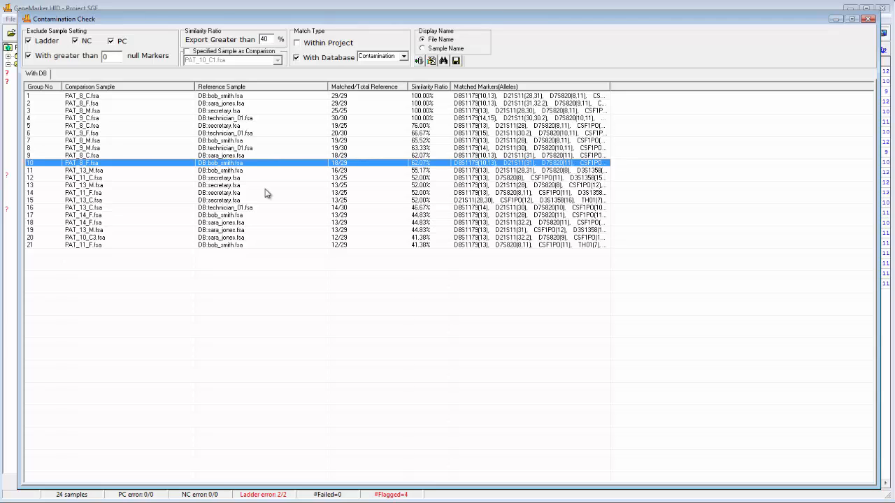
# Add within-project matching to the database search, run it, and compare the within-project and database result lists
pyautogui.click(298, 44)
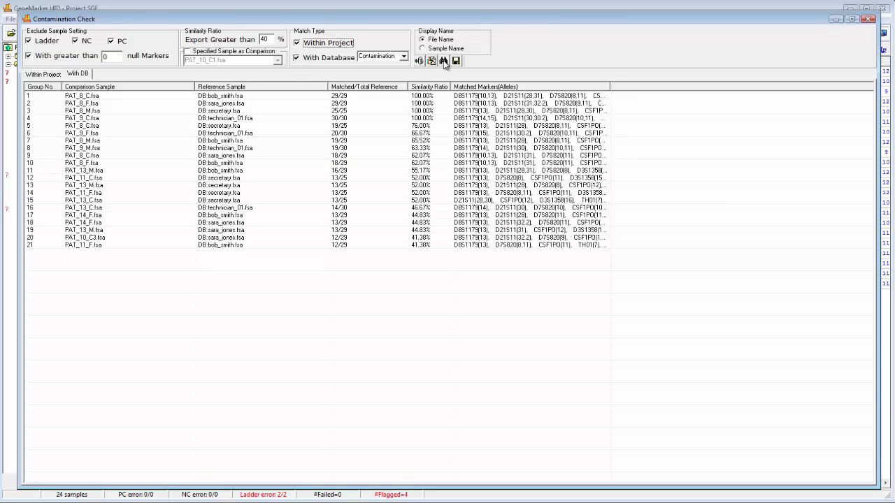
pyautogui.click(43, 74)
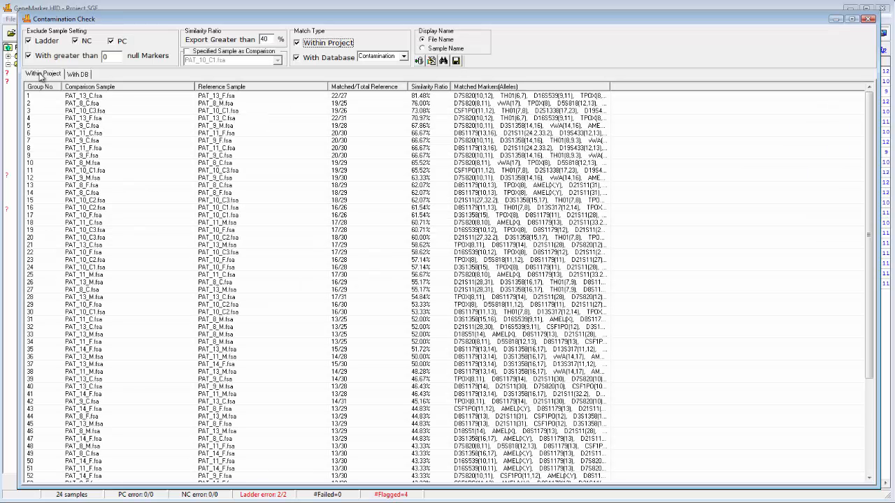
pyautogui.click(78, 74)
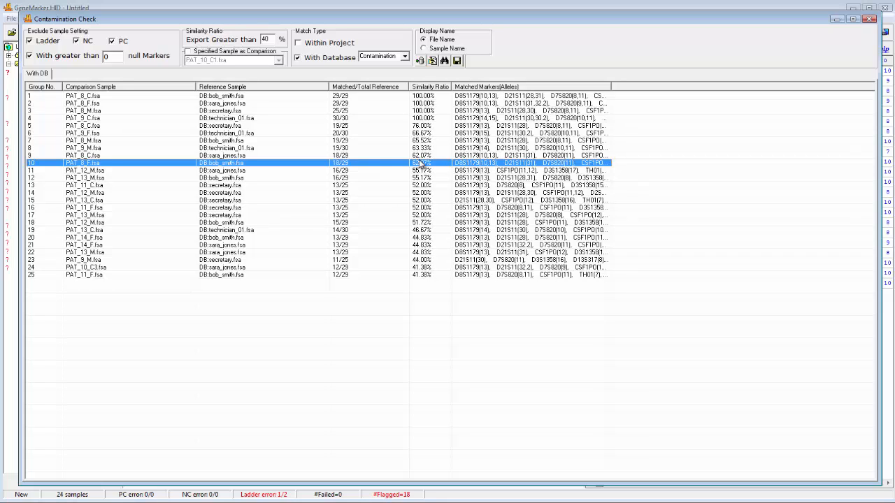
# Review the matched-samples report's save options, browsing to the Desktop and checking the available file types, and close without saving
pyautogui.click(457, 61)
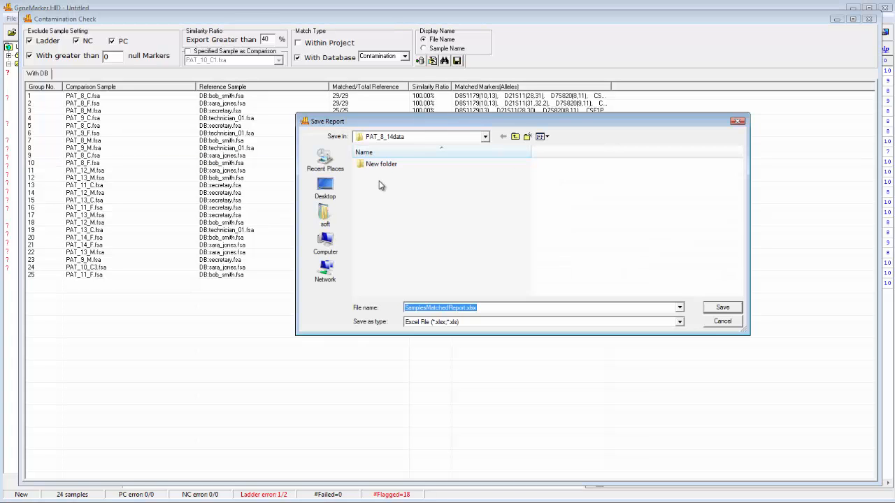
pyautogui.click(327, 190)
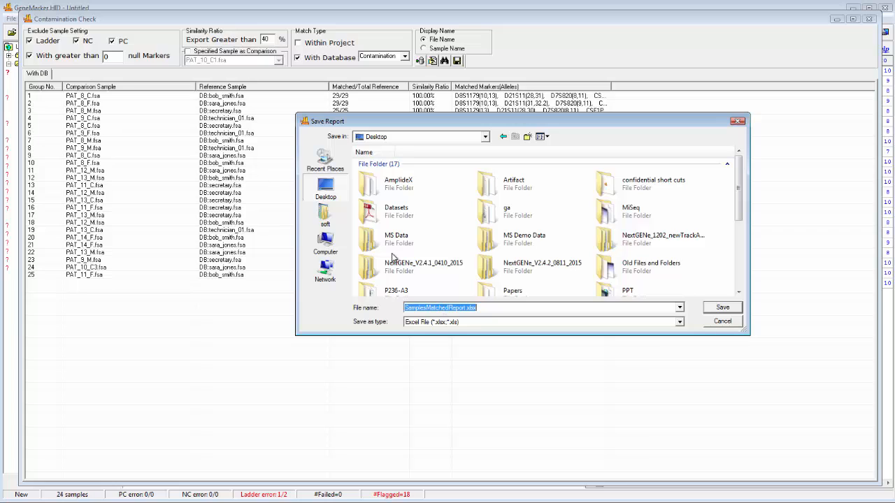
pyautogui.click(423, 323)
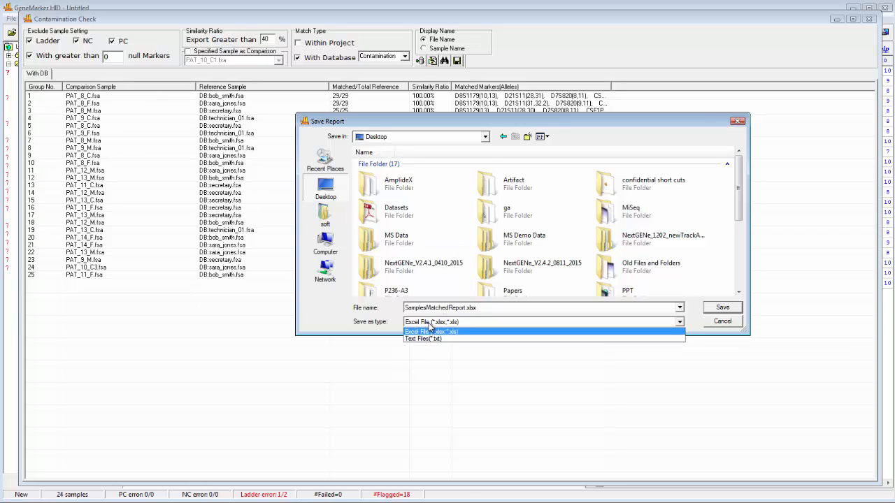
pyautogui.click(730, 328)
pyautogui.click(722, 322)
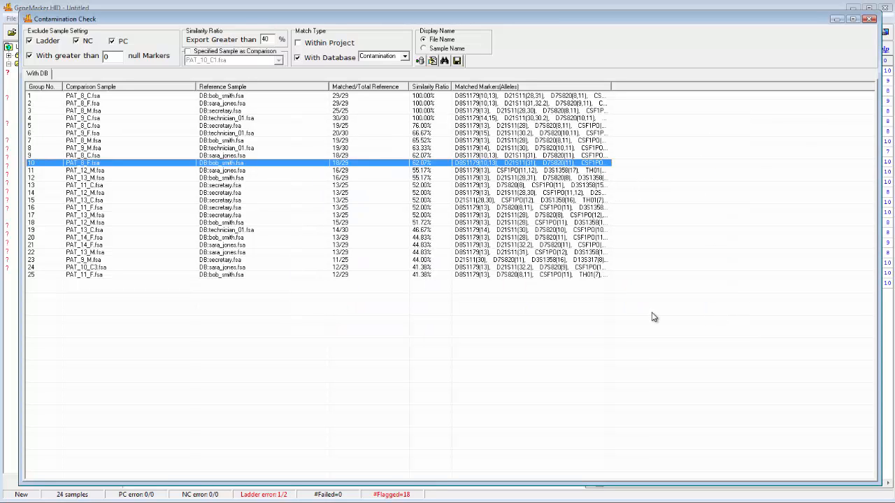